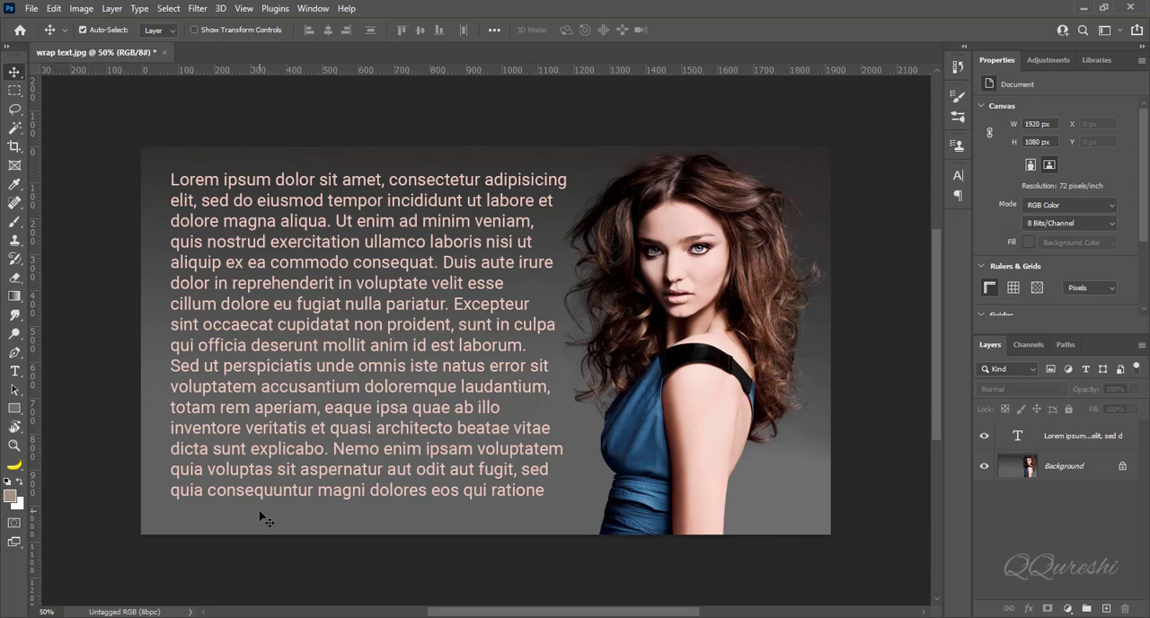
# Step: Check the photo without its text, then delete the existing lorem ipsum text layer
pyautogui.click(985, 436)
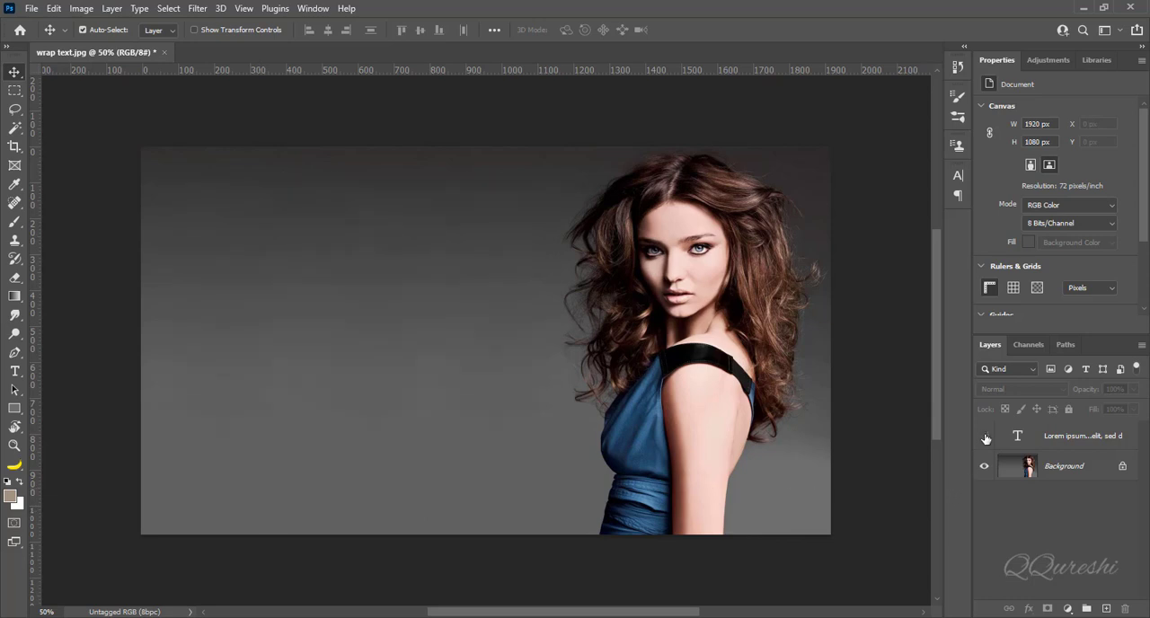
pyautogui.click(985, 436)
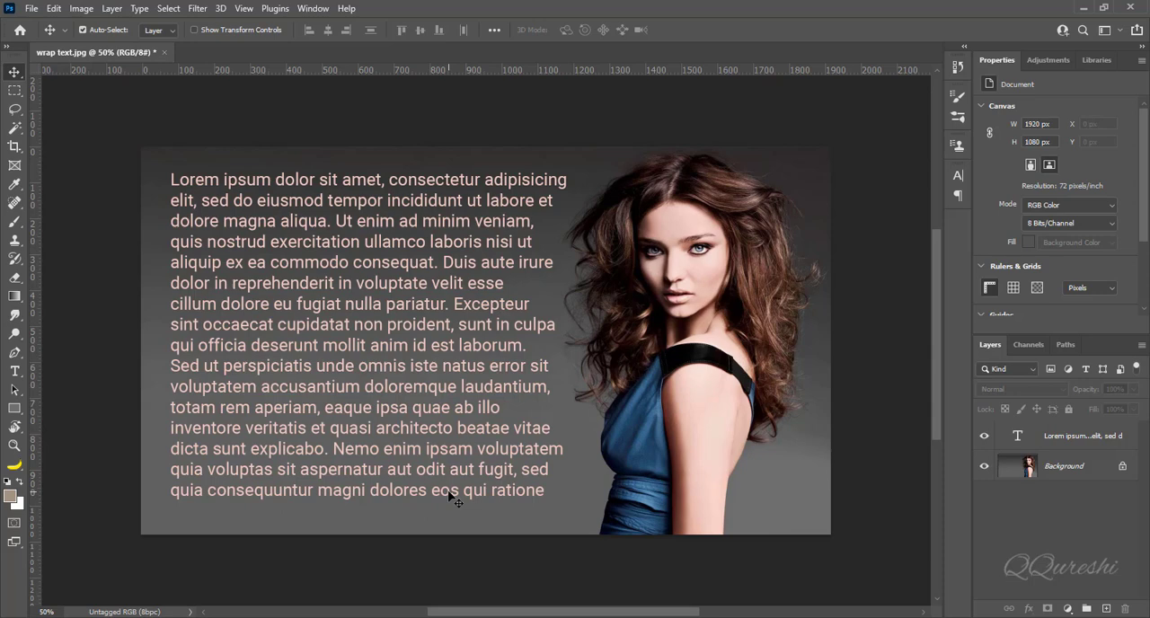
pyautogui.press('Delete')
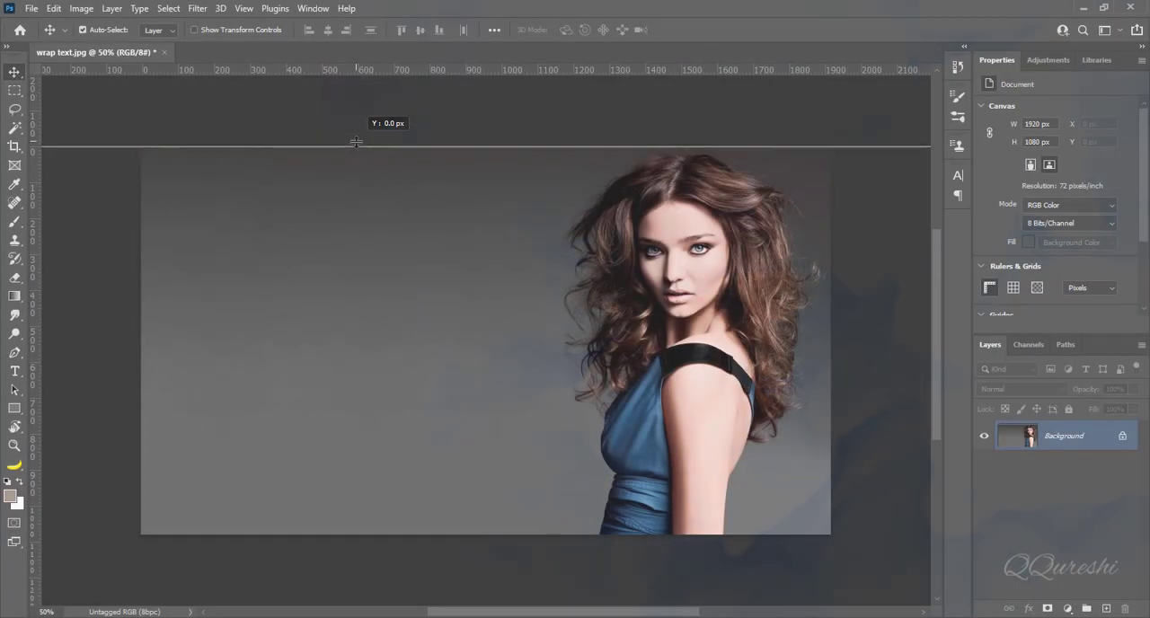
# Step: Place margin guides: horizontals about 66 px below the photo's top edge and near its bottom, and a vertical about 77 px from its left edge
pyautogui.moveTo(356, 142); pyautogui.dragTo(359, 170)
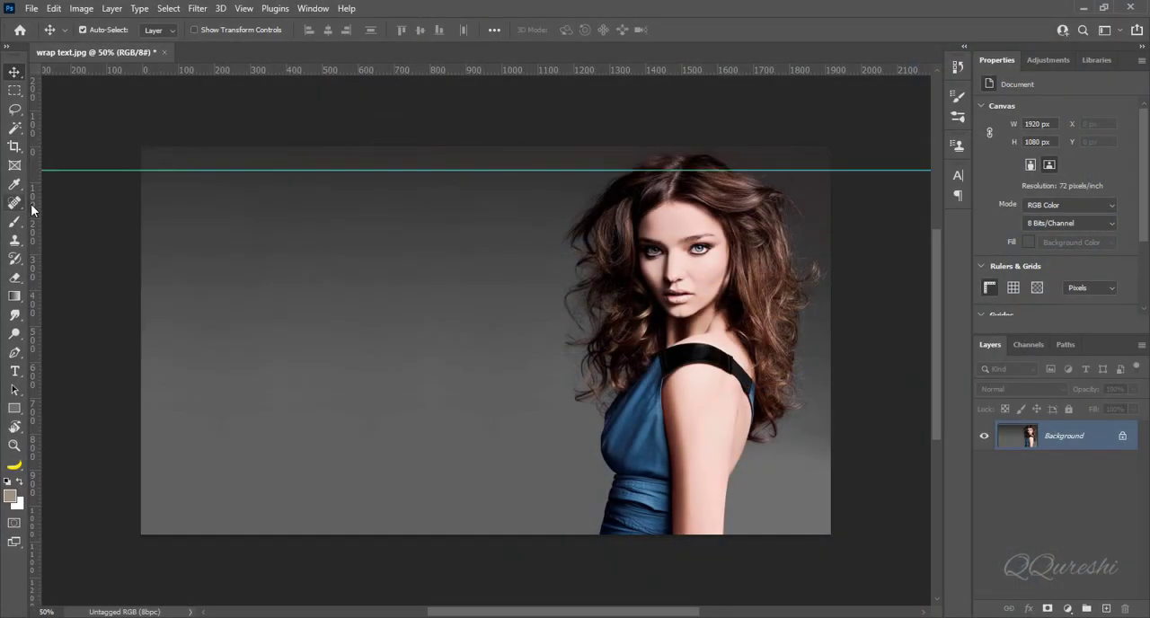
pyautogui.moveTo(34, 209); pyautogui.dragTo(168, 209)
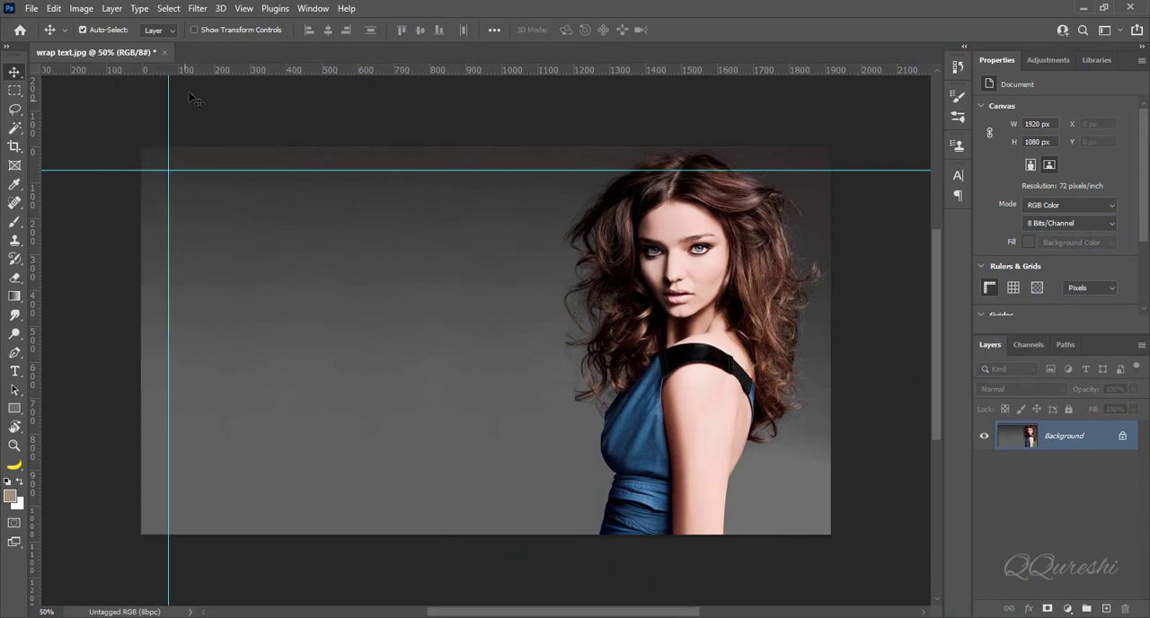
pyautogui.moveTo(232, 74); pyautogui.dragTo(290, 510)
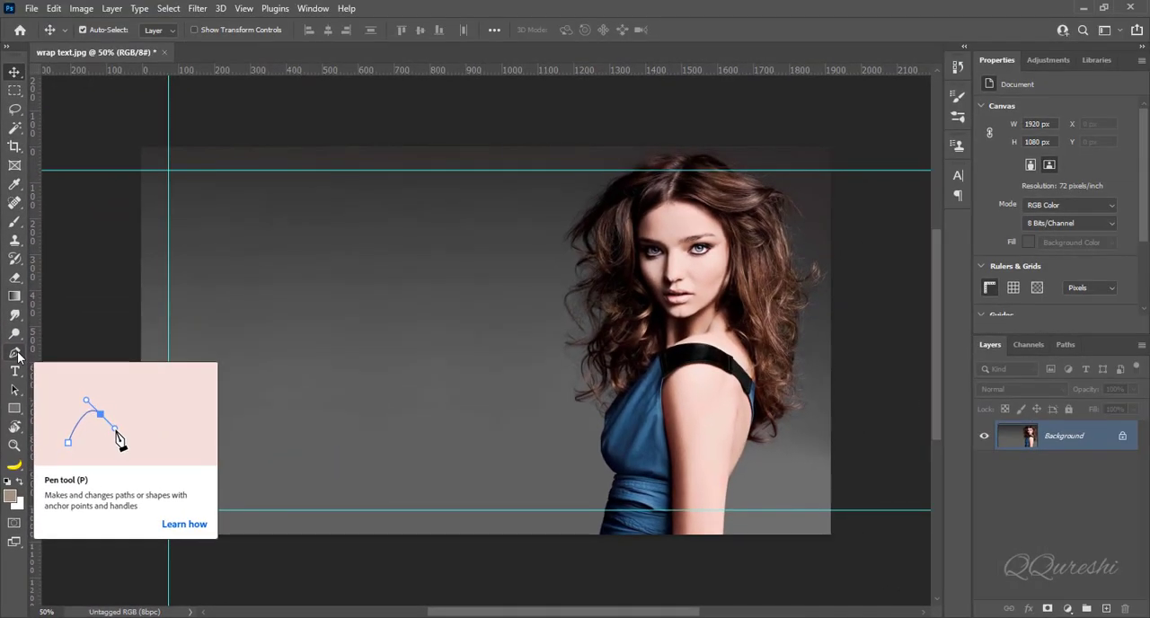
# Step: Draw a closed Pen path that follows the woman's hair and dress outline and runs along the three guides around the empty background
pyautogui.click(25, 204)
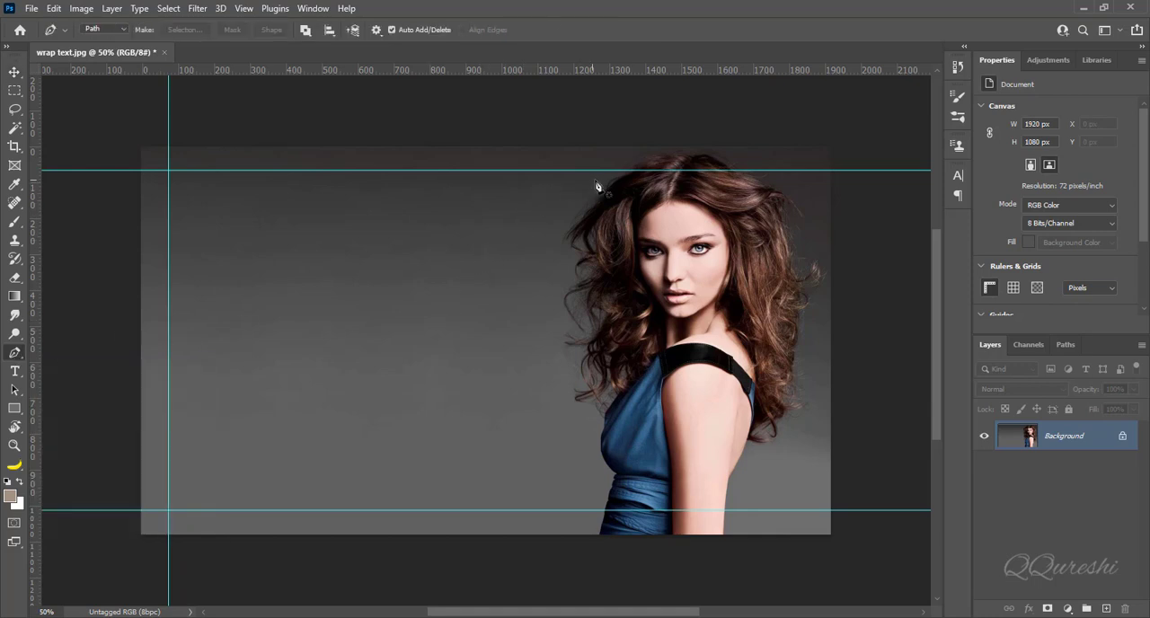
pyautogui.moveTo(614, 173)
pyautogui.mouseDown()
pyautogui.moveTo(566, 226)
pyautogui.moveTo(556, 307)
pyautogui.moveTo(592, 429)
pyautogui.moveTo(589, 466)
pyautogui.mouseUp()
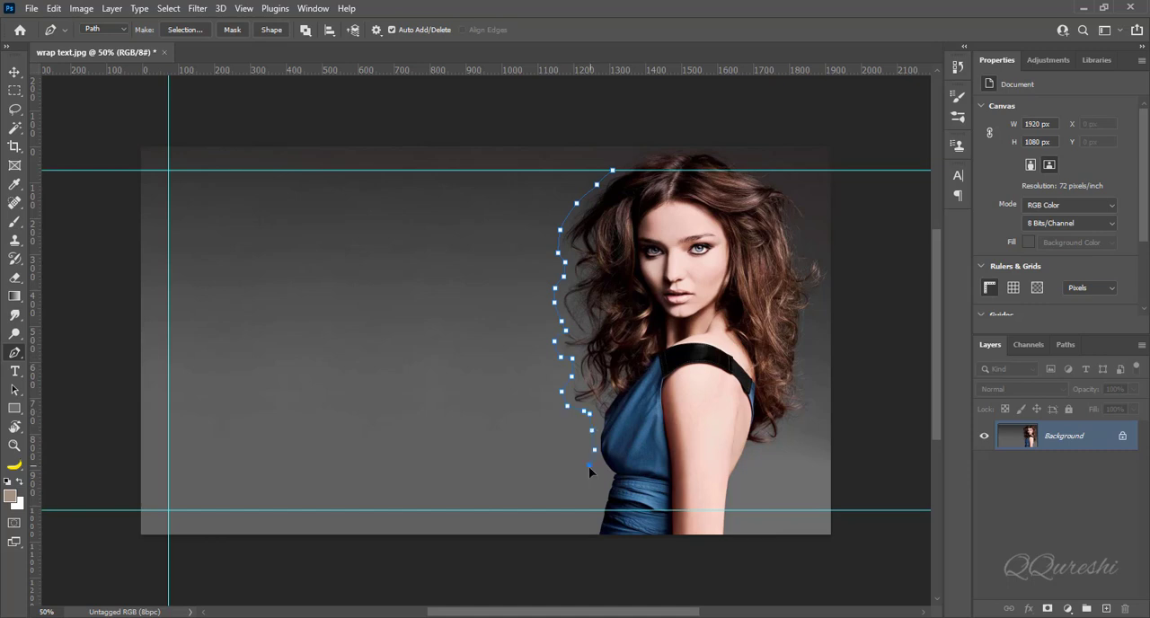
pyautogui.press('shift')
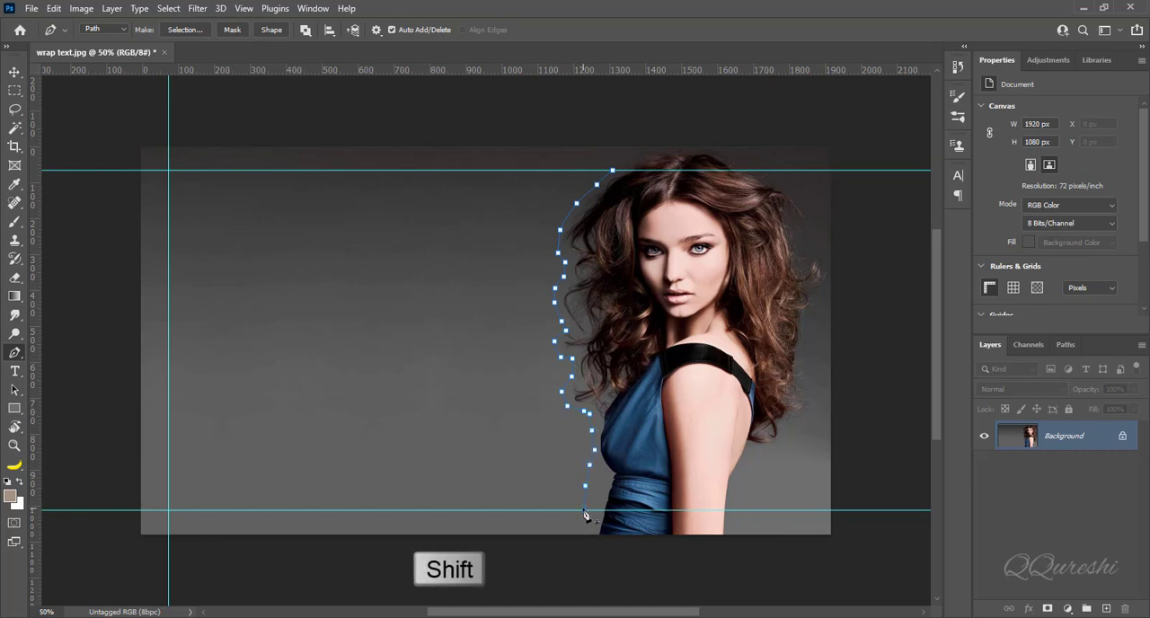
pyautogui.click(171, 514)
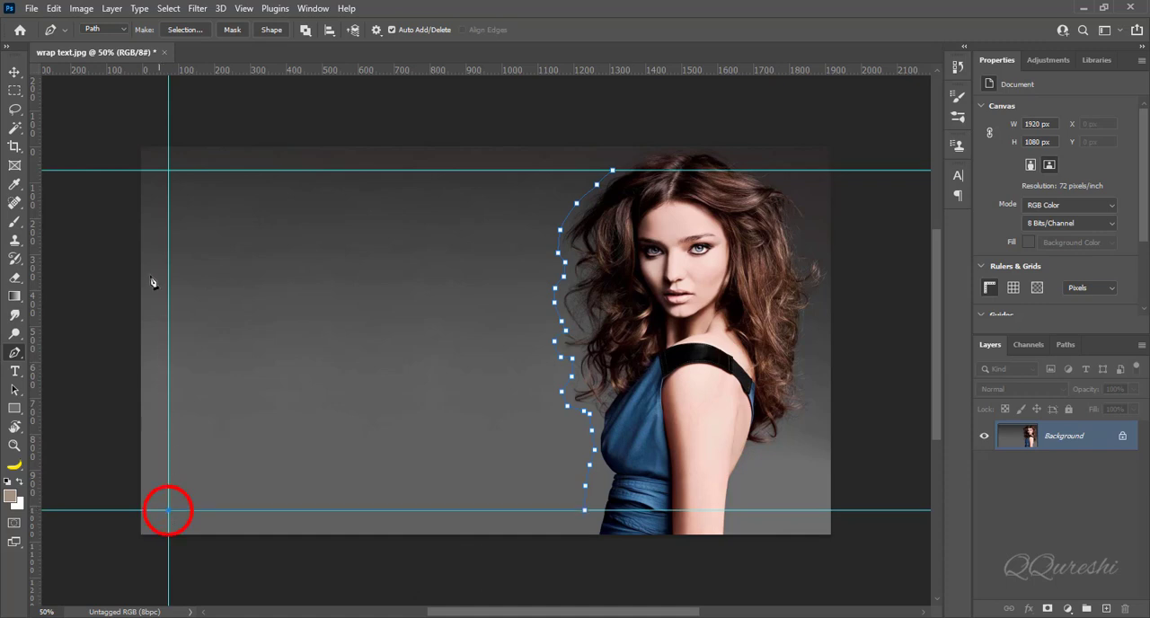
pyautogui.click(171, 177)
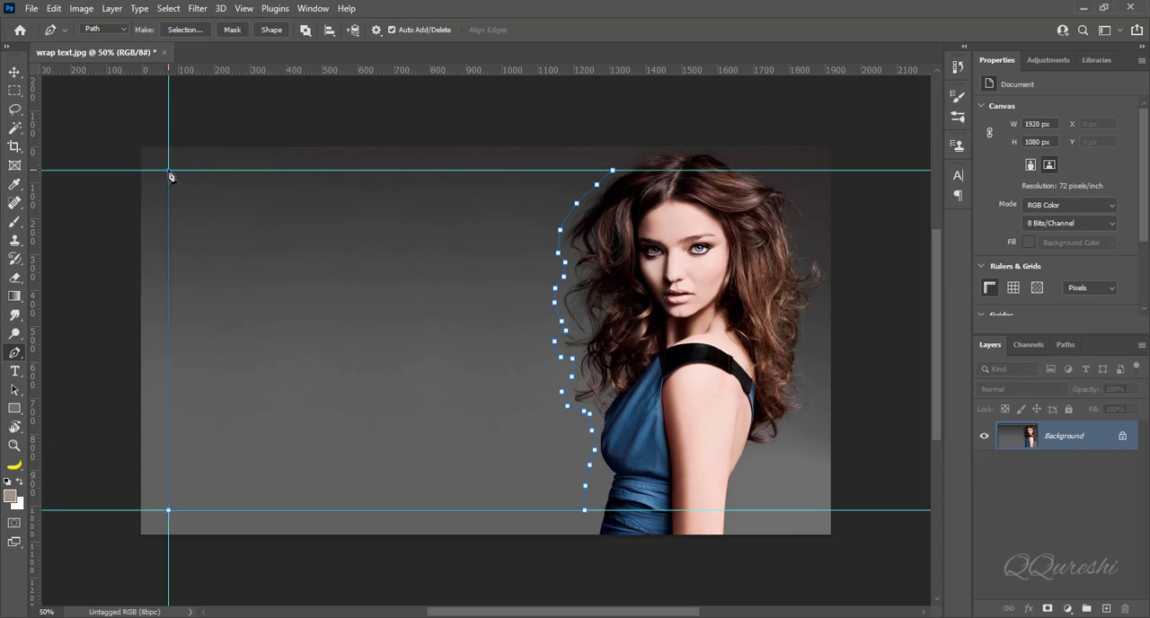
pyautogui.click(613, 172)
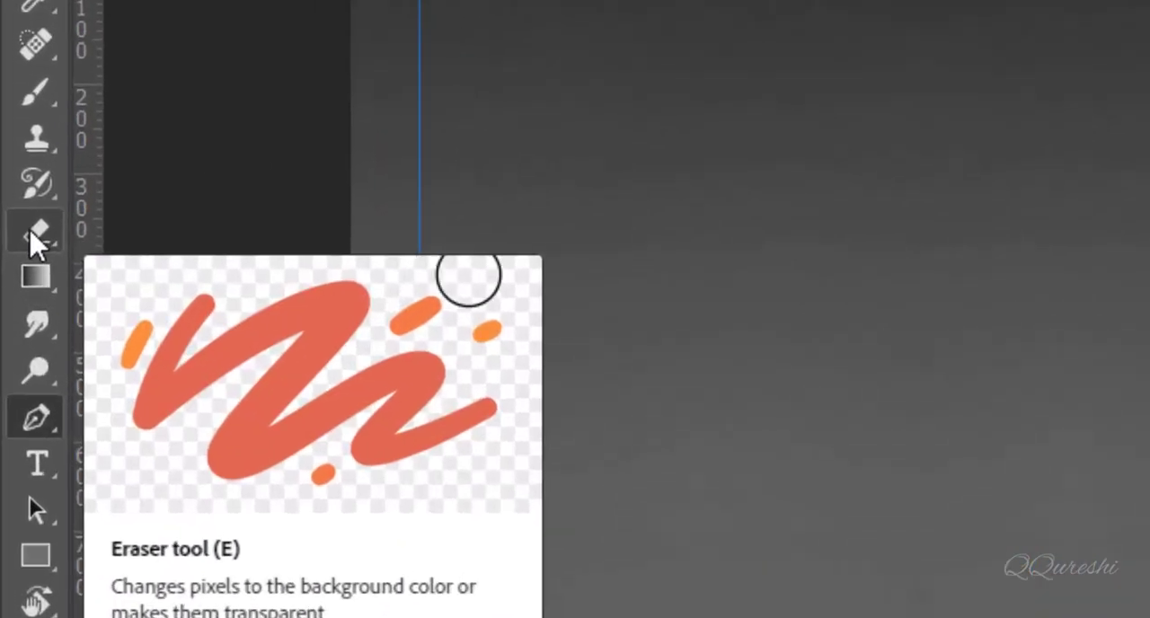
# Step: Create area type inside the closed path, fill it with Lorem Ipsum placeholder text and commit it
pyautogui.click(39, 467)
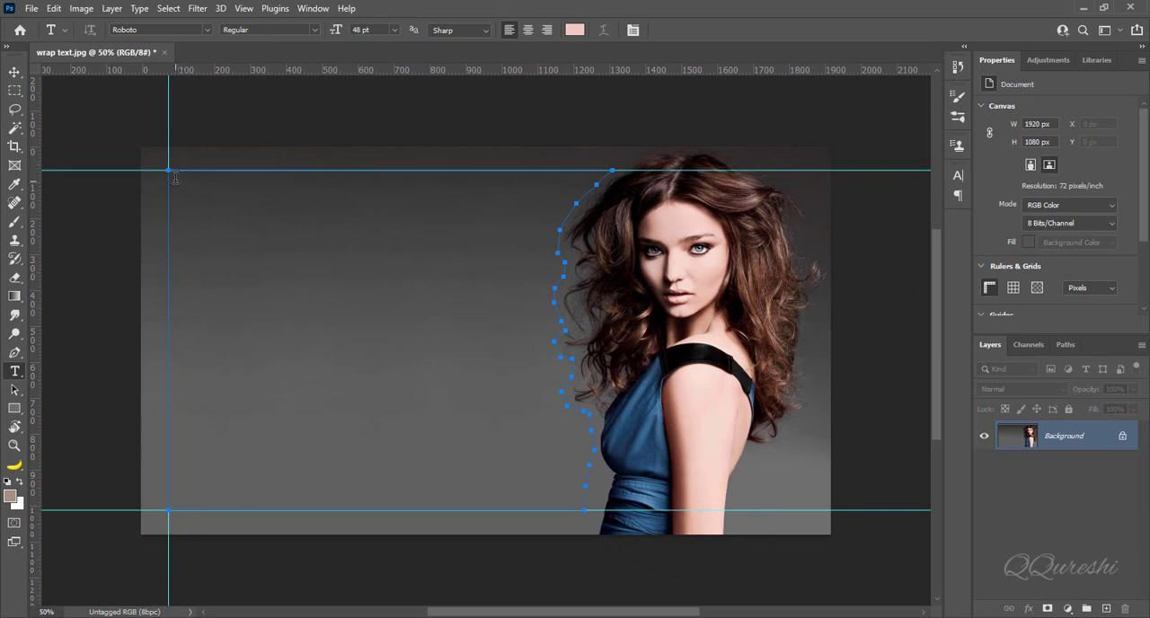
pyautogui.click(173, 180)
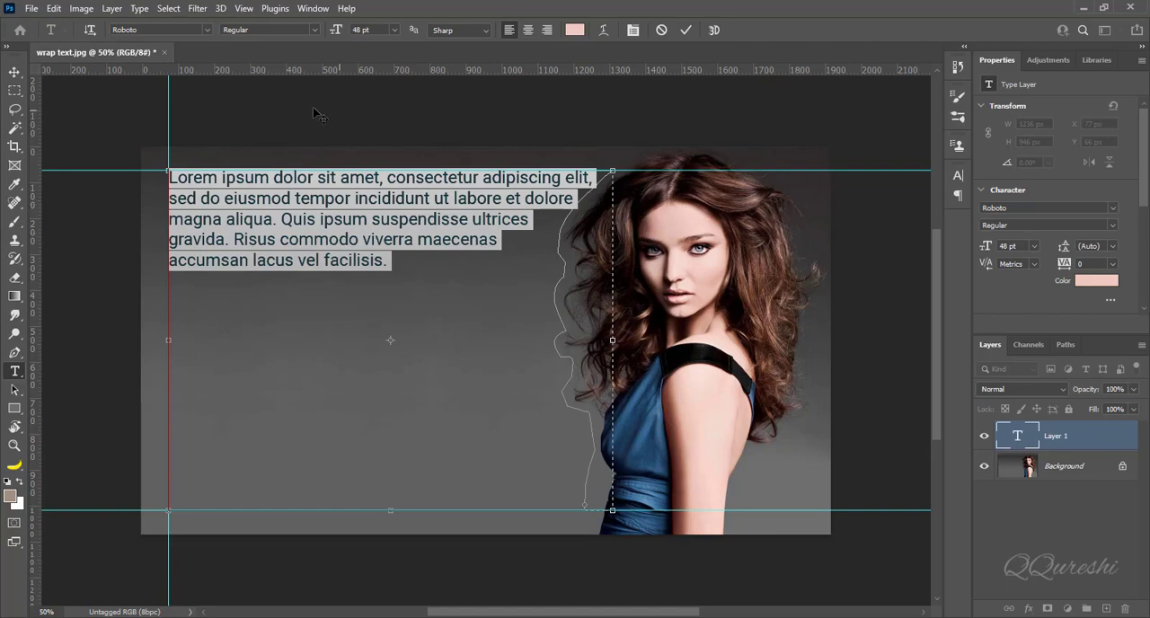
pyautogui.click(140, 9)
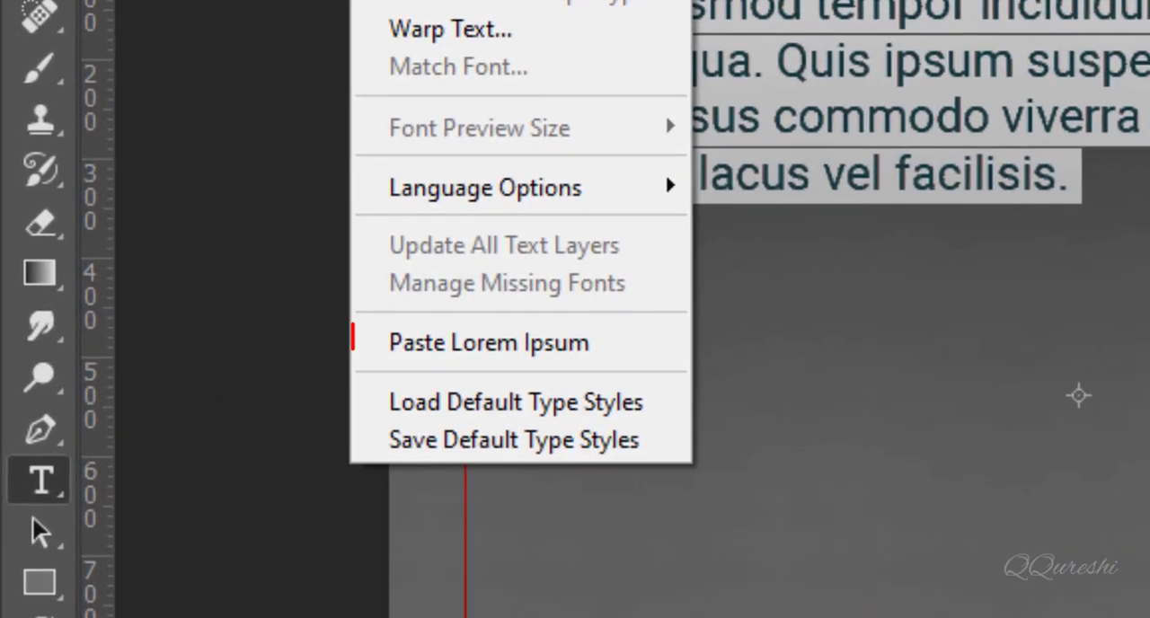
pyautogui.click(499, 343)
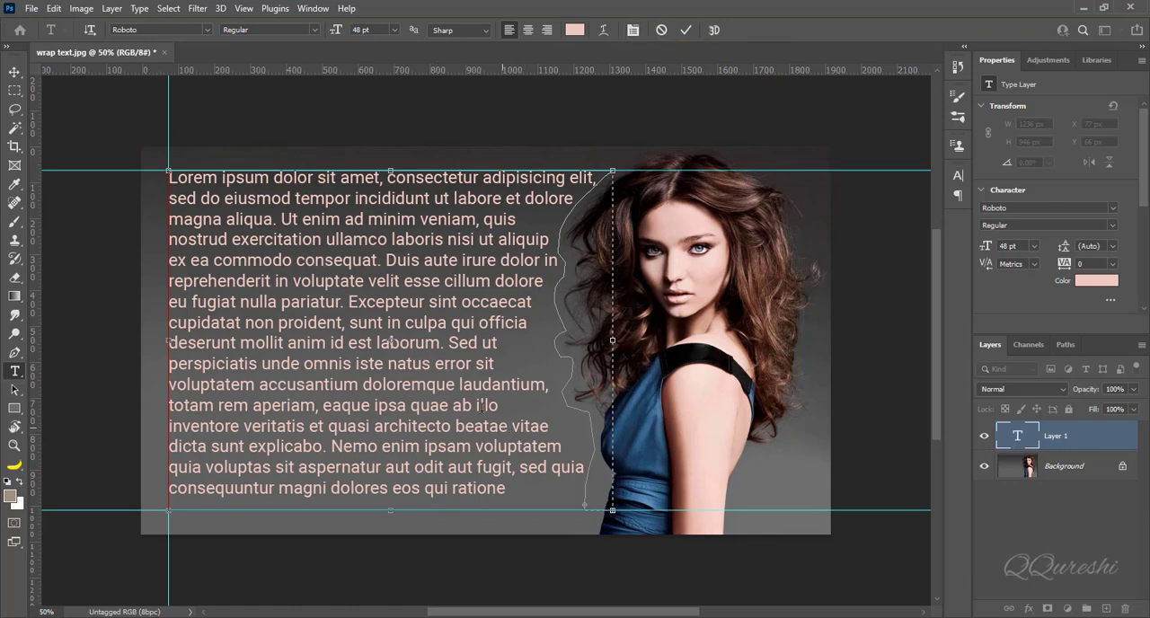
pyautogui.click(143, 11)
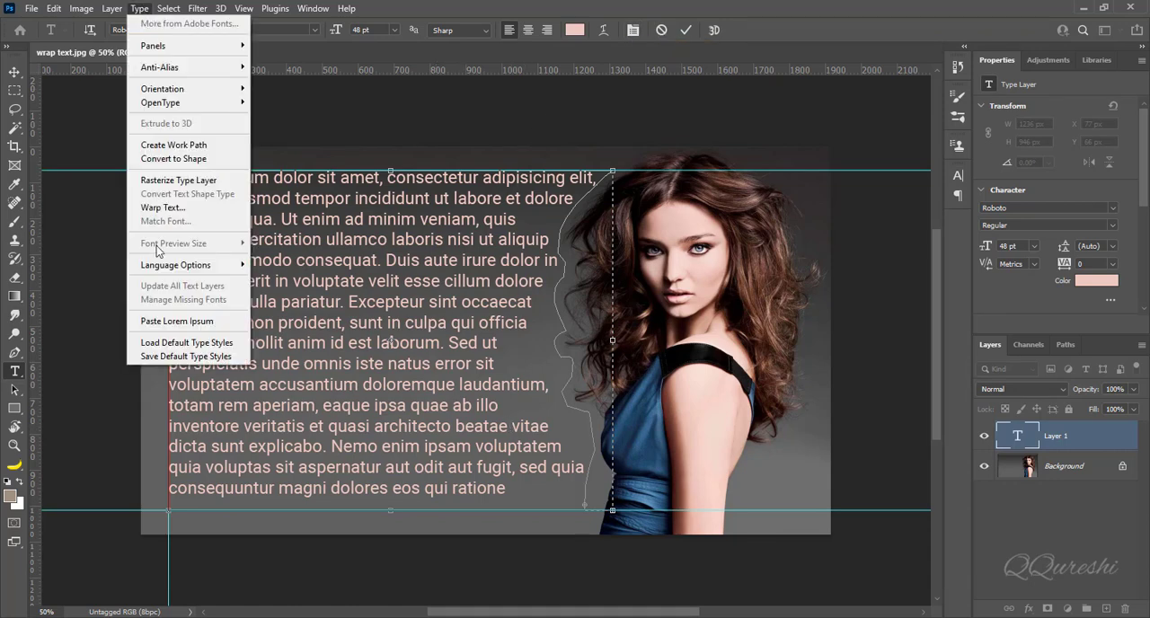
pyautogui.click(163, 321)
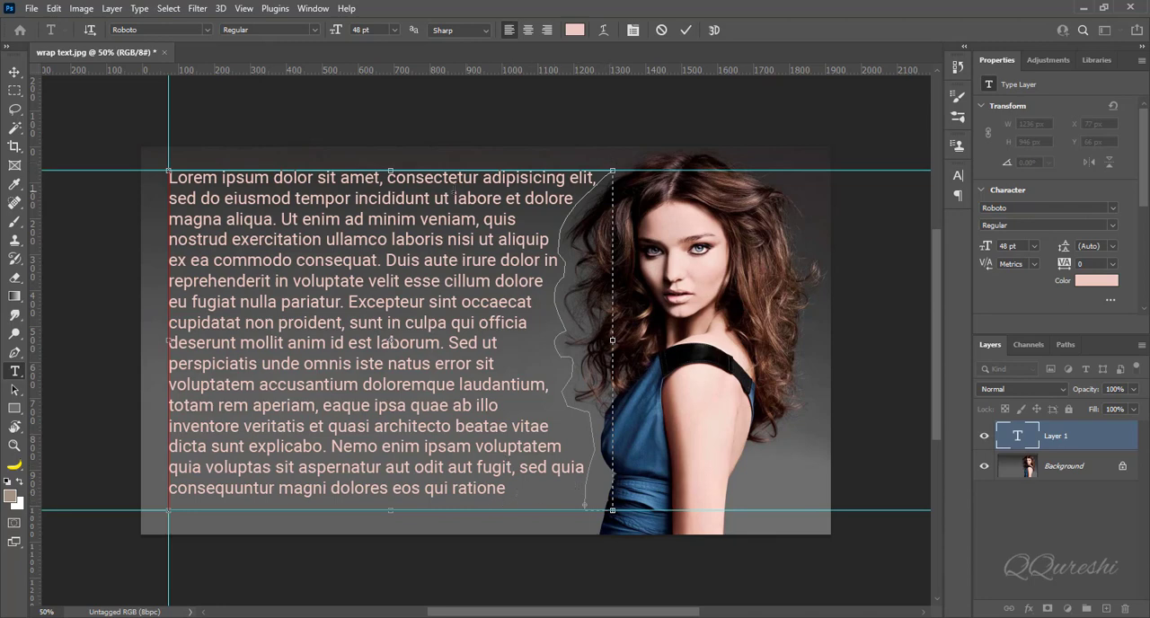
pyautogui.click(14, 72)
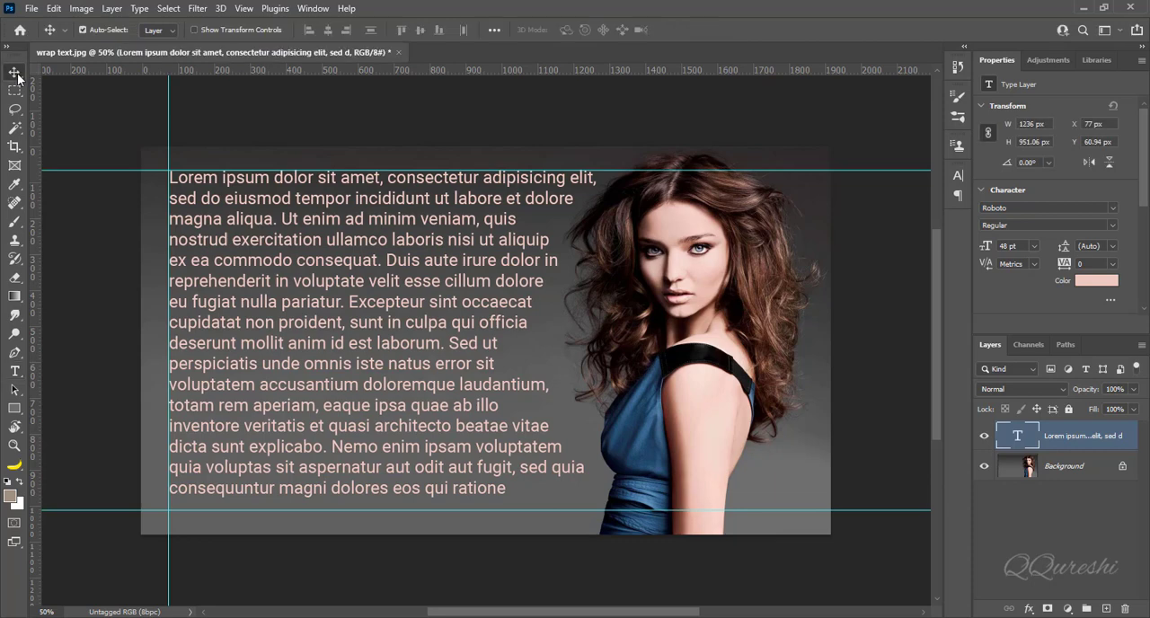
# Step: Remove the two horizontal guides and the vertical guide, and deselect the text layer
pyautogui.moveTo(338, 173); pyautogui.dragTo(336, 59)
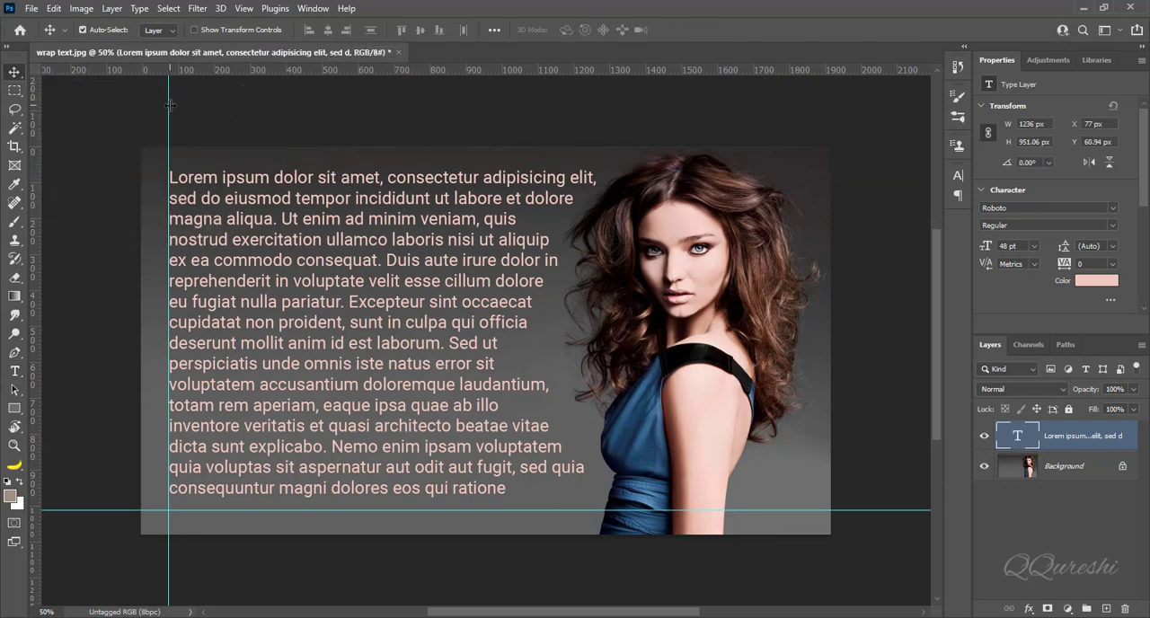
pyautogui.moveTo(33, 106)
pyautogui.mouseDown()
pyautogui.moveTo(63, 107)
pyautogui.moveTo(26, 108)
pyautogui.mouseUp()
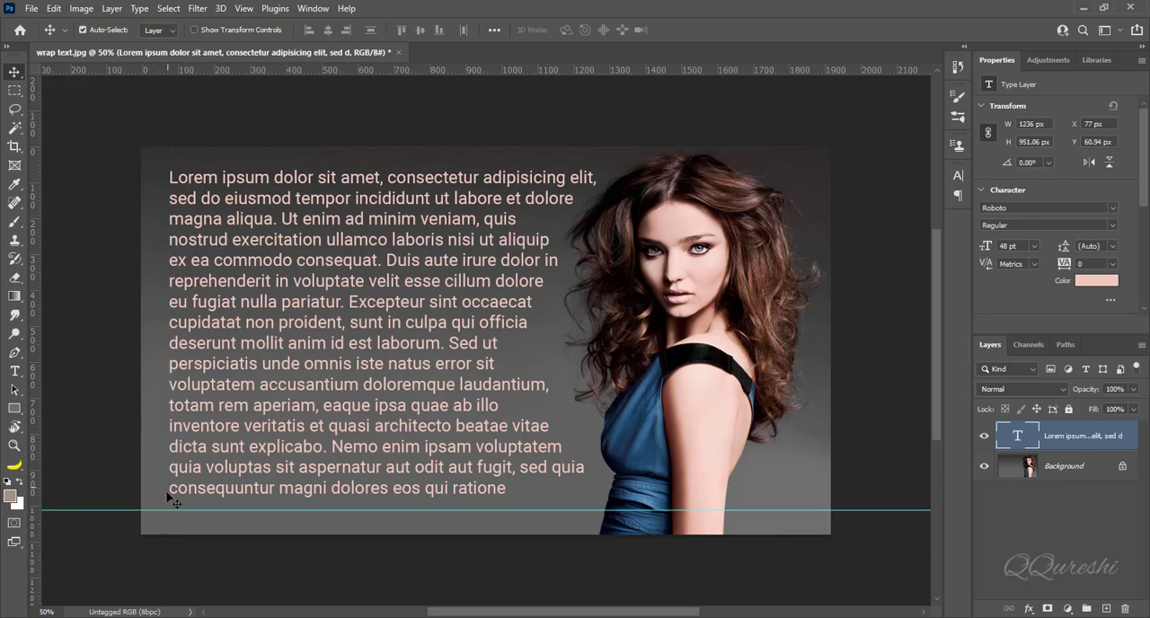
pyautogui.click(104, 550)
pyautogui.moveTo(108, 510); pyautogui.dragTo(125, 68)
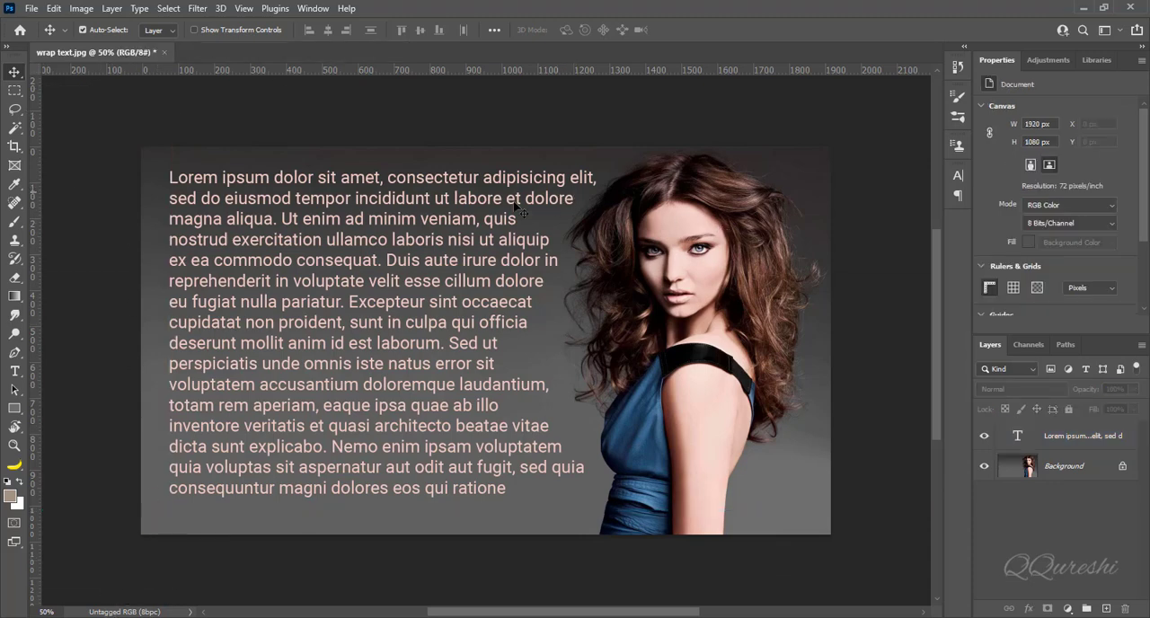
# Step: Set the font size of all the wrapped text to 18 pt
pyautogui.doubleClick(537, 383)
pyautogui.hotkey('ctrl', 'a')
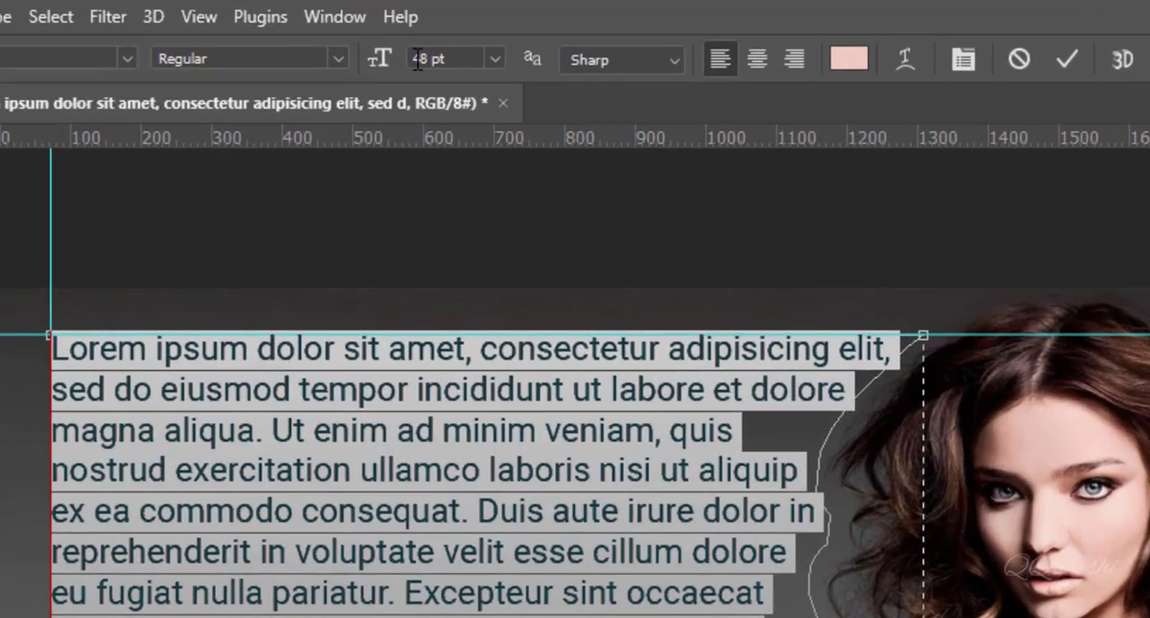
pyautogui.click(495, 60)
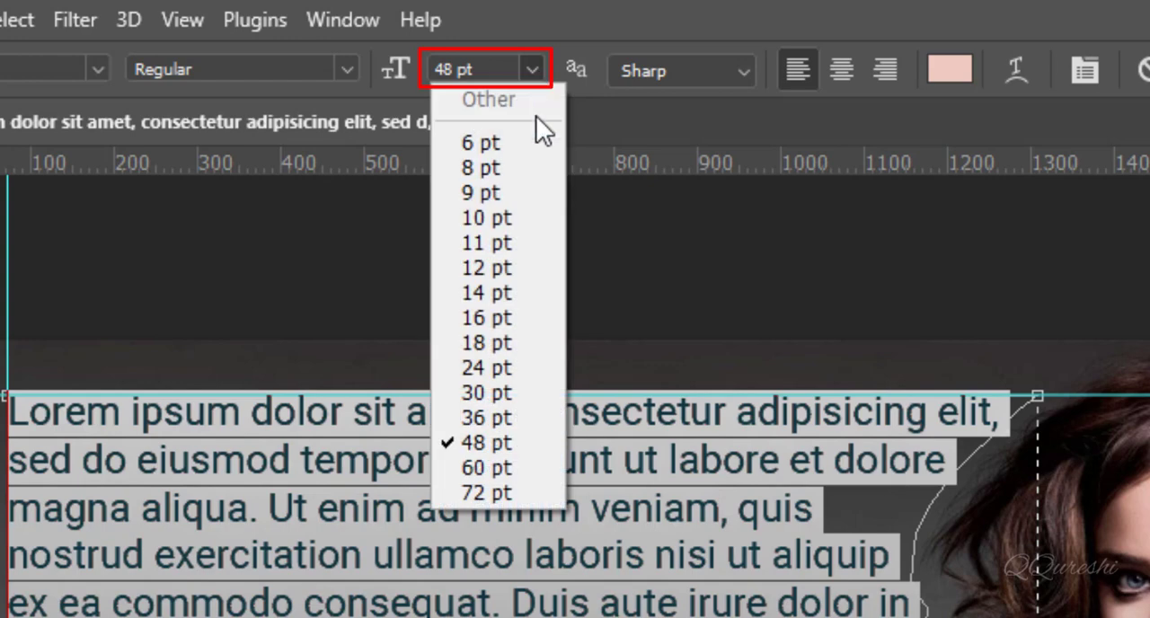
pyautogui.click(517, 345)
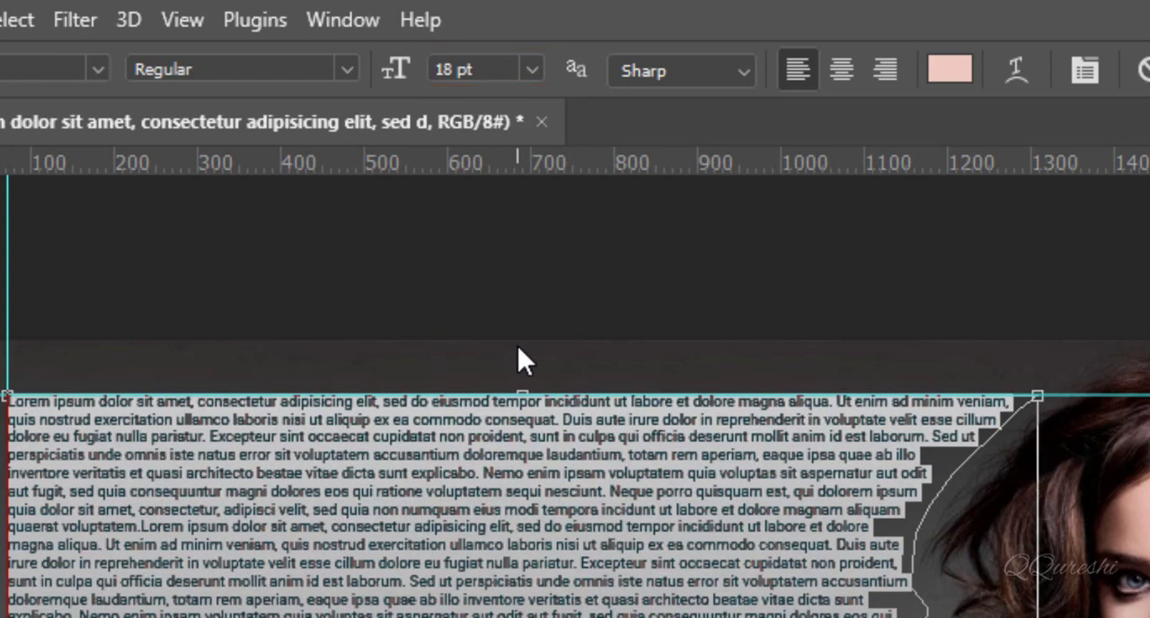
# Step: Paste further copies of the lorem ipsum text until the path shape is filled, inspect the wrapping along the hair and commit the text
pyautogui.hotkey('ctrl', 'v')
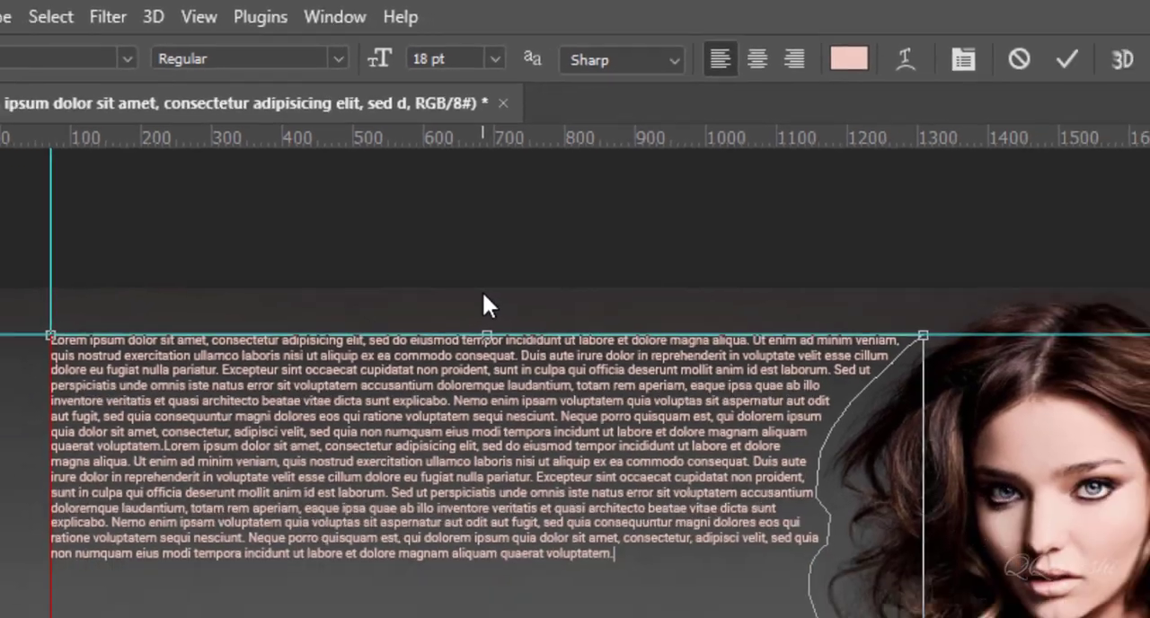
pyautogui.hotkey('ctrl', 'v')
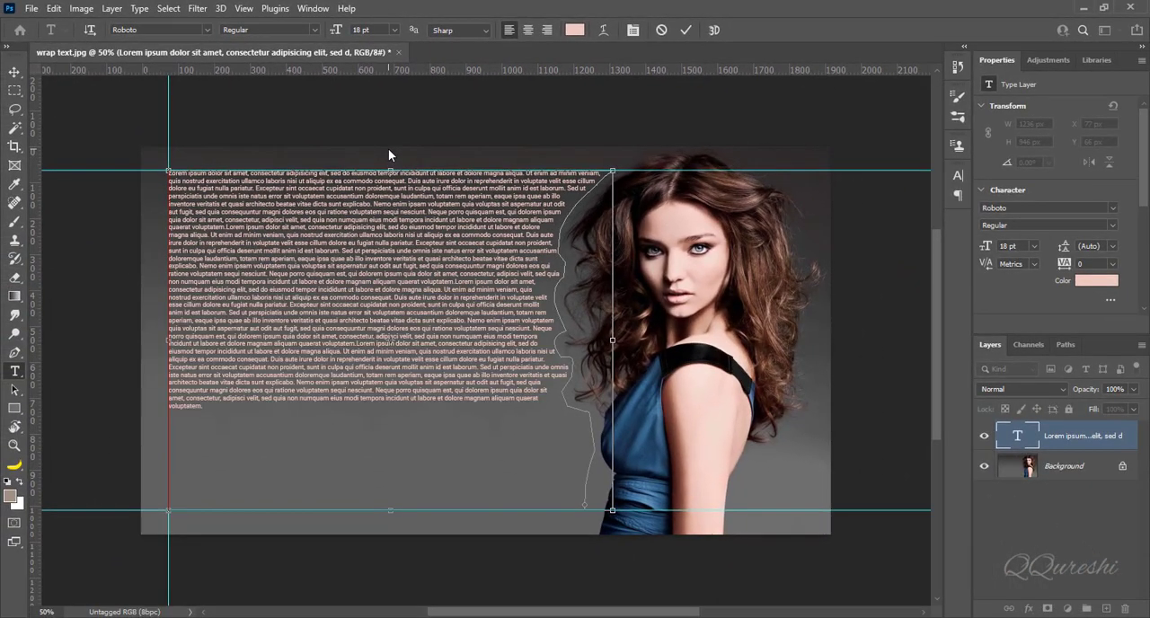
pyautogui.hotkey('ctrl', 'v')
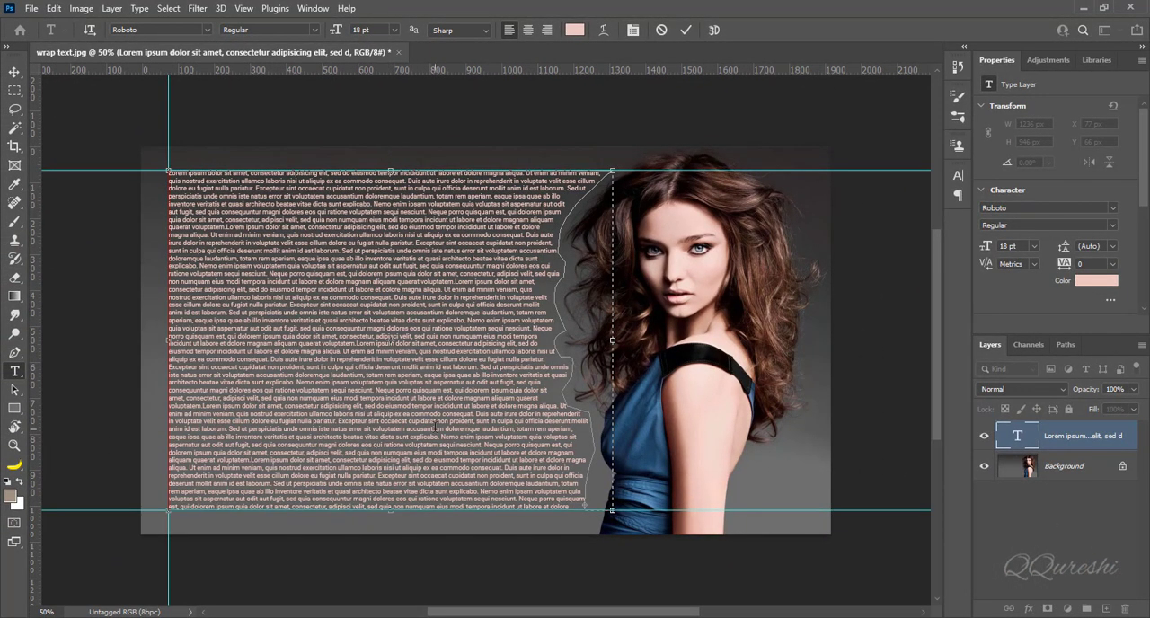
pyautogui.hotkey('ctrl', '1')
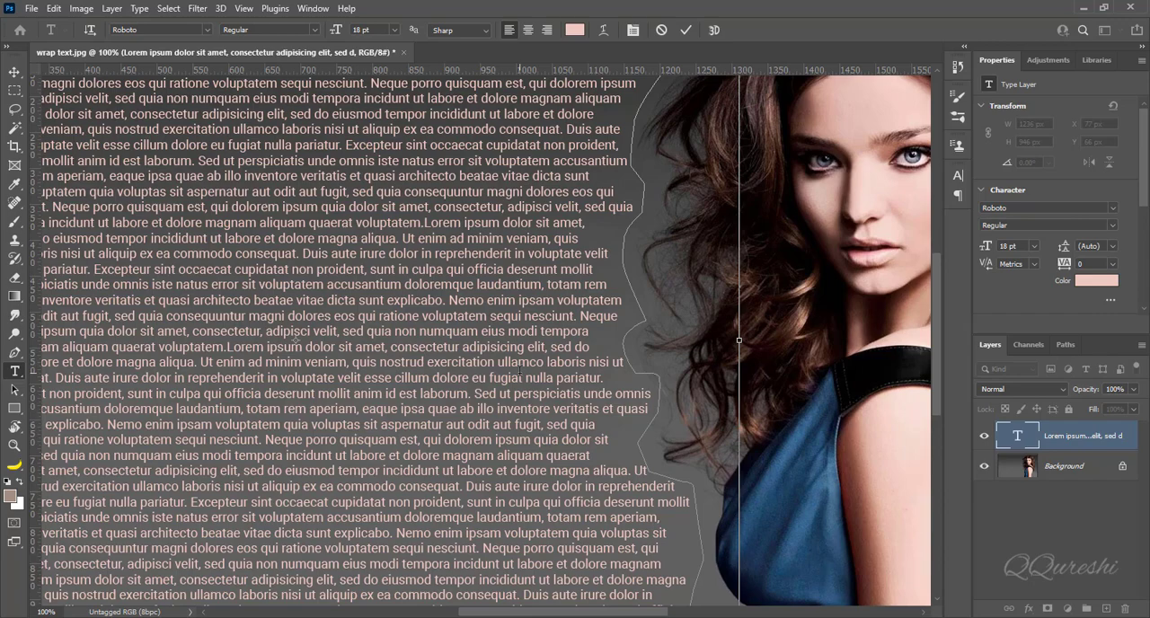
pyautogui.hotkey('ctrl', '-')
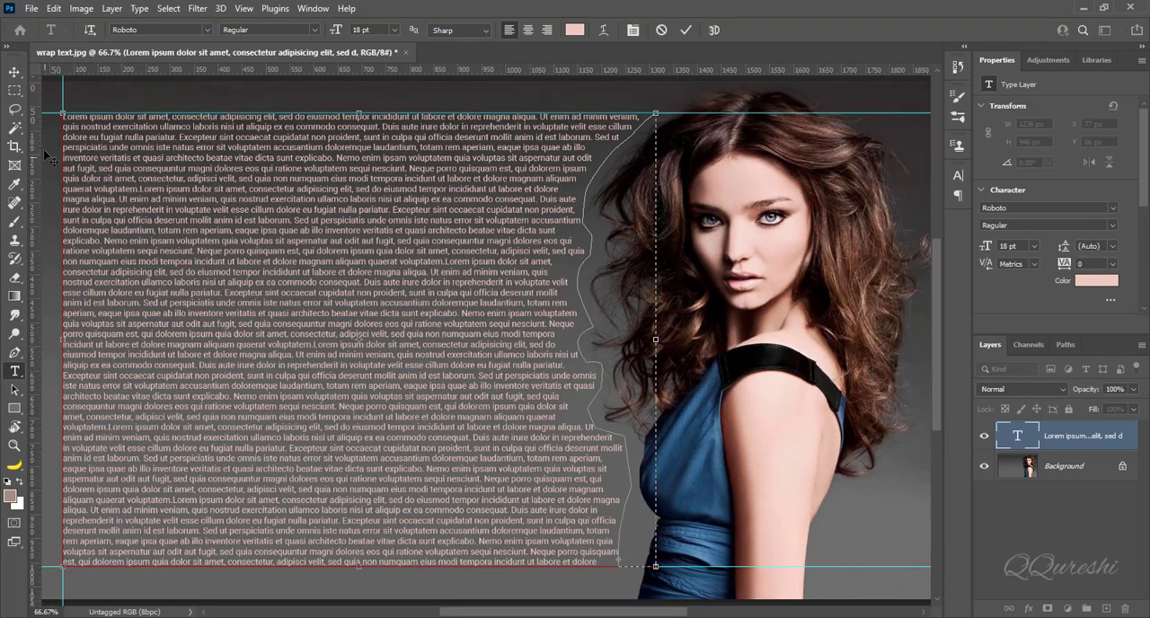
pyautogui.hotkey('ctrl', '0')
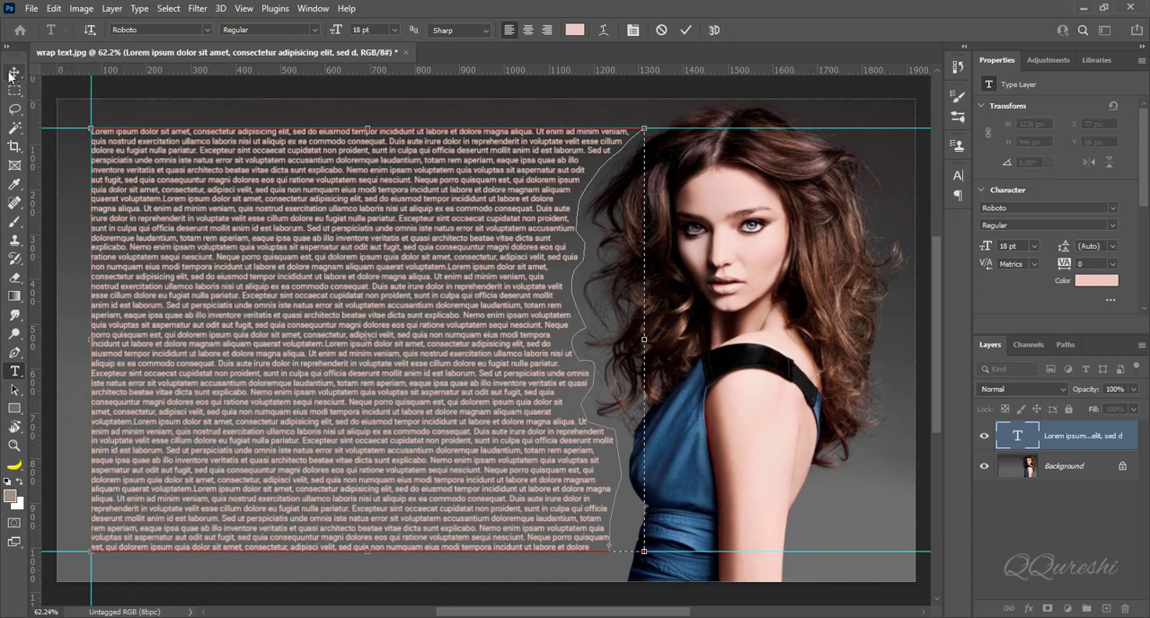
pyautogui.hotkey('ctrl', 'Return')
# Step: Clear all three margin guides from around the finished 18 pt text block
pyautogui.press('v')
pyautogui.moveTo(91, 85); pyautogui.dragTo(22, 84)
pyautogui.moveTo(75, 131); pyautogui.dragTo(123, 36)
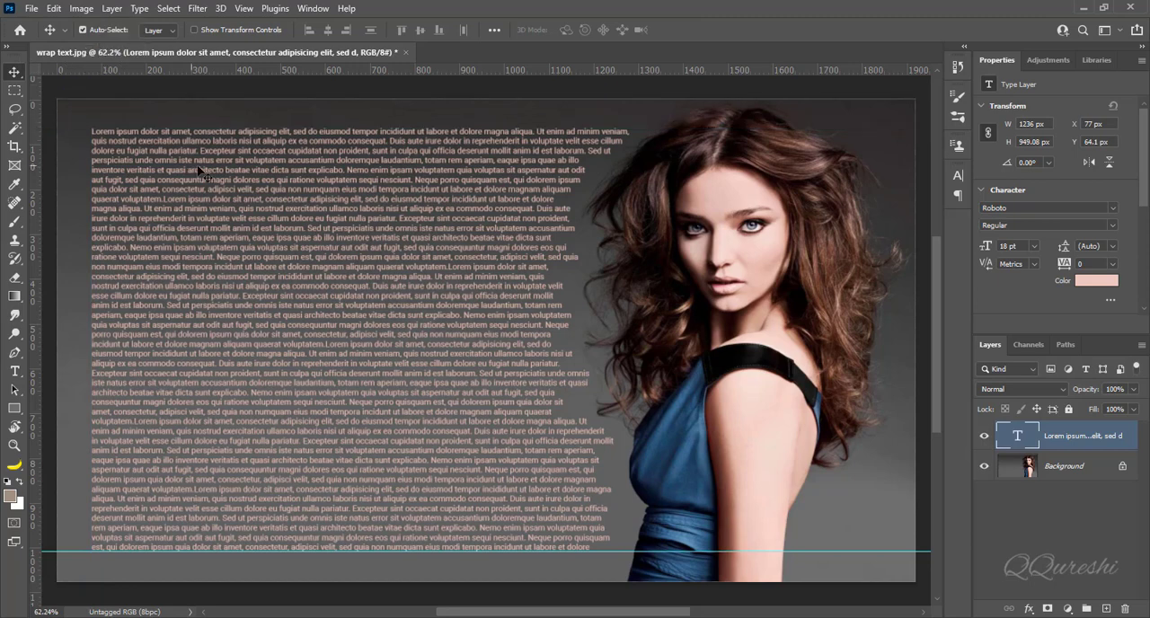
pyautogui.moveTo(337, 552); pyautogui.dragTo(311, 54)
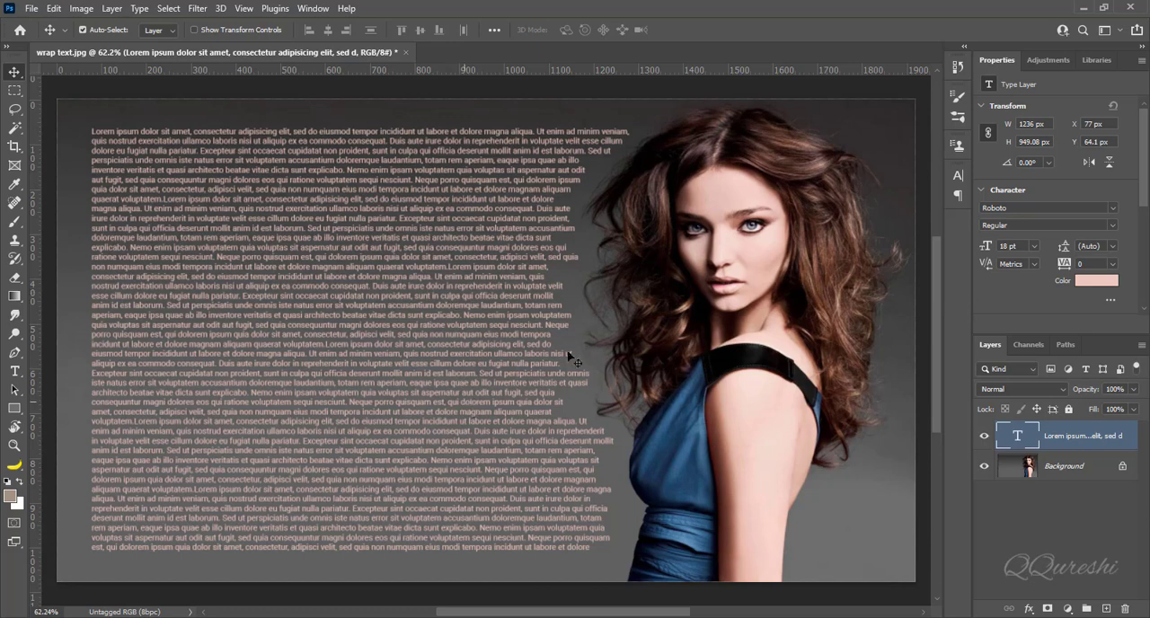